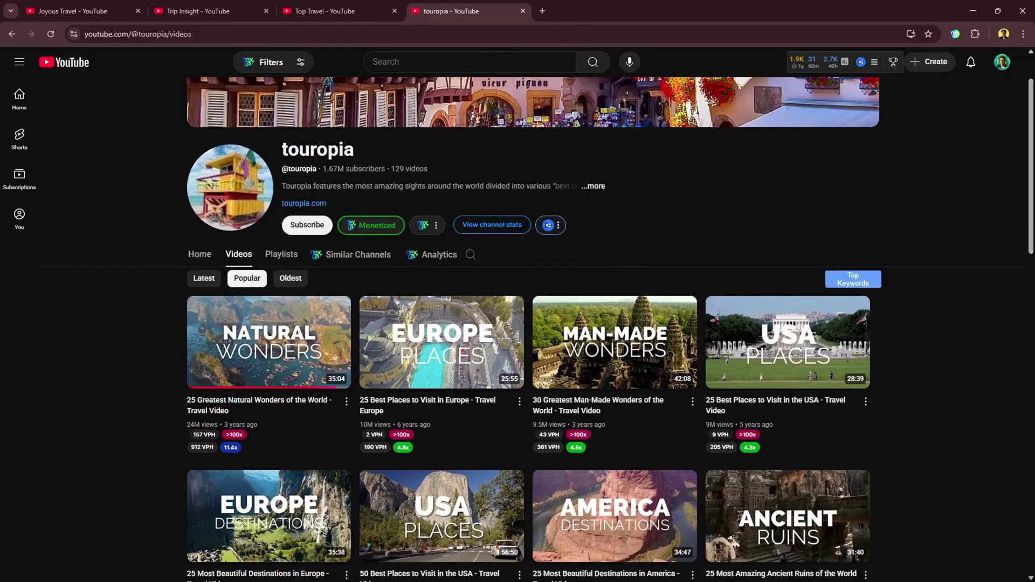
Step: Review the video pages of the Joyous Travel, Trip Insight and Top Travel channels, ending on touropia
scroll(534, 324, down, 3)
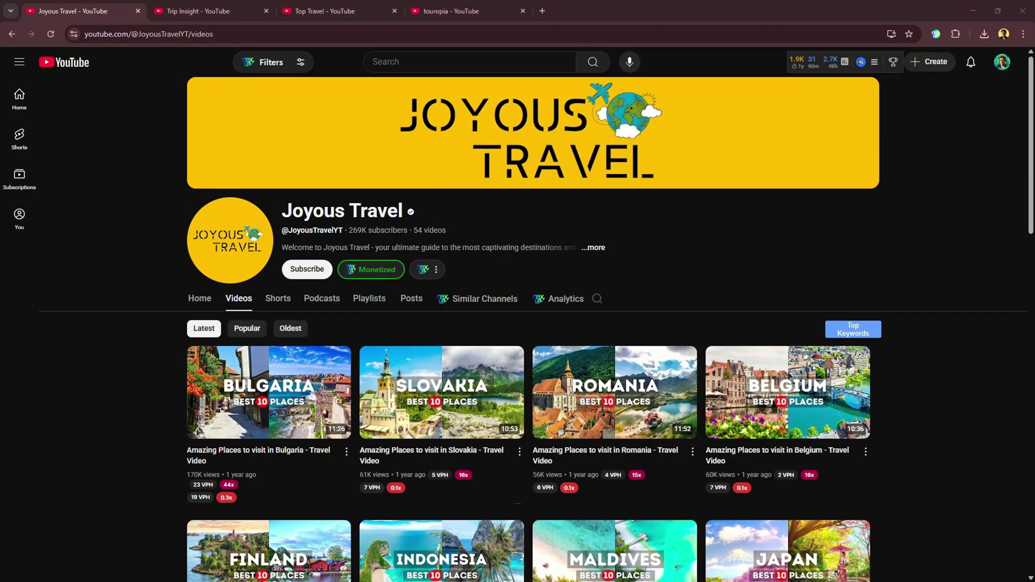
scroll(533, 330, down, 2)
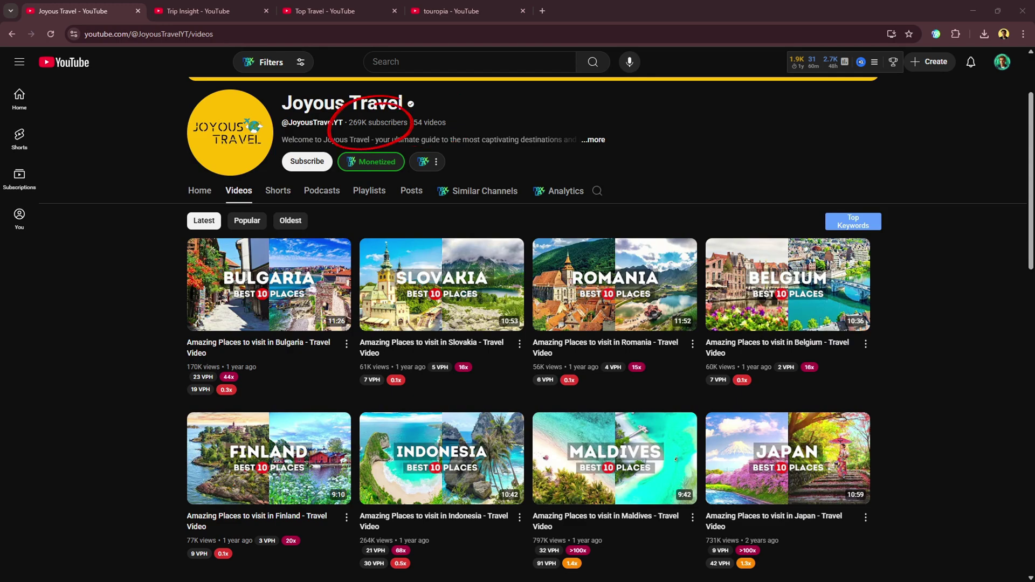
key(ctrl+Tab)
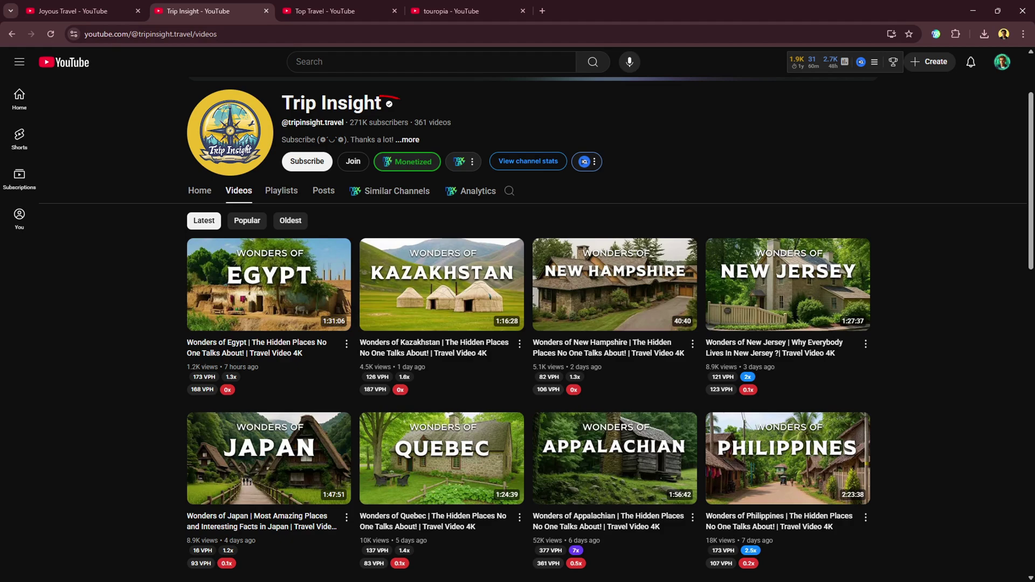
key(ctrl+Tab)
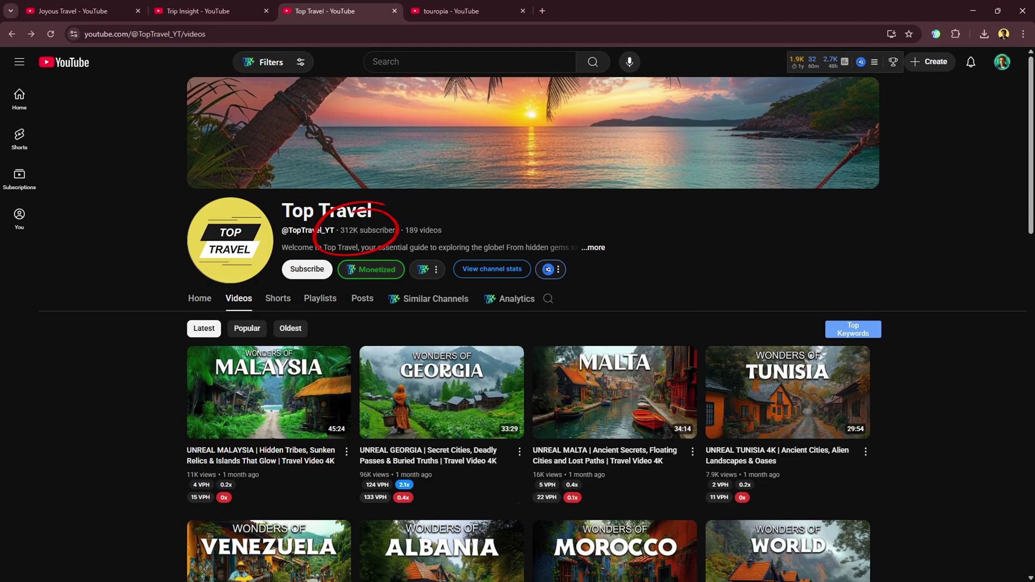
key(ctrl+Tab)
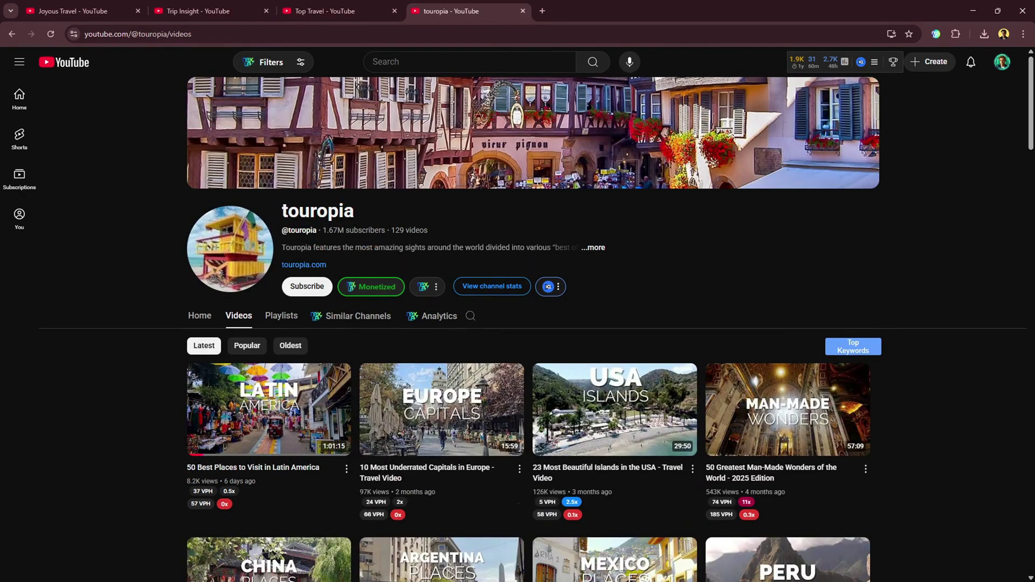
Step: Look through touropia's full video list down to the last upload and select the channel page's address
scroll(533, 324, down, 13)
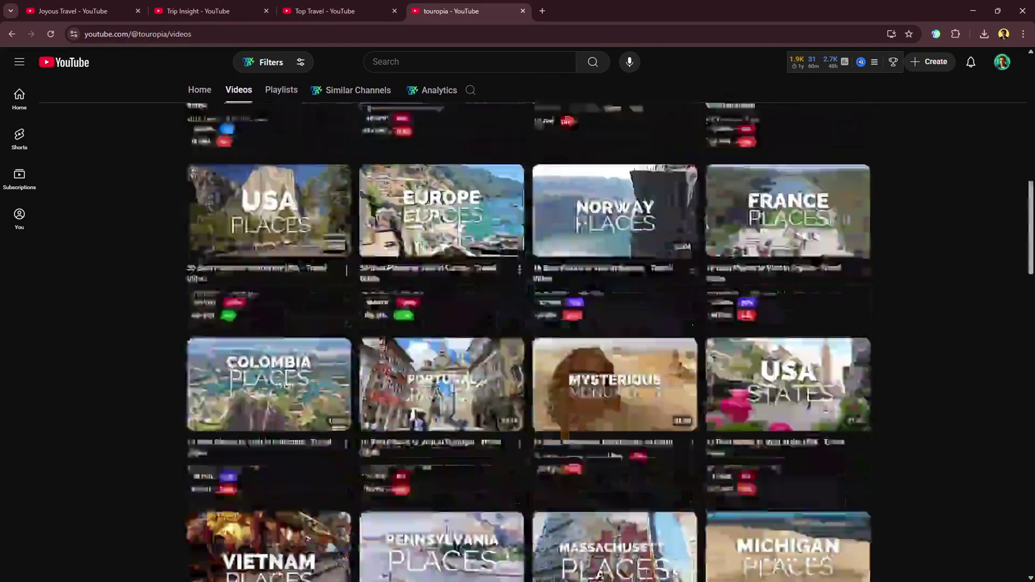
scroll(534, 324, down, 20)
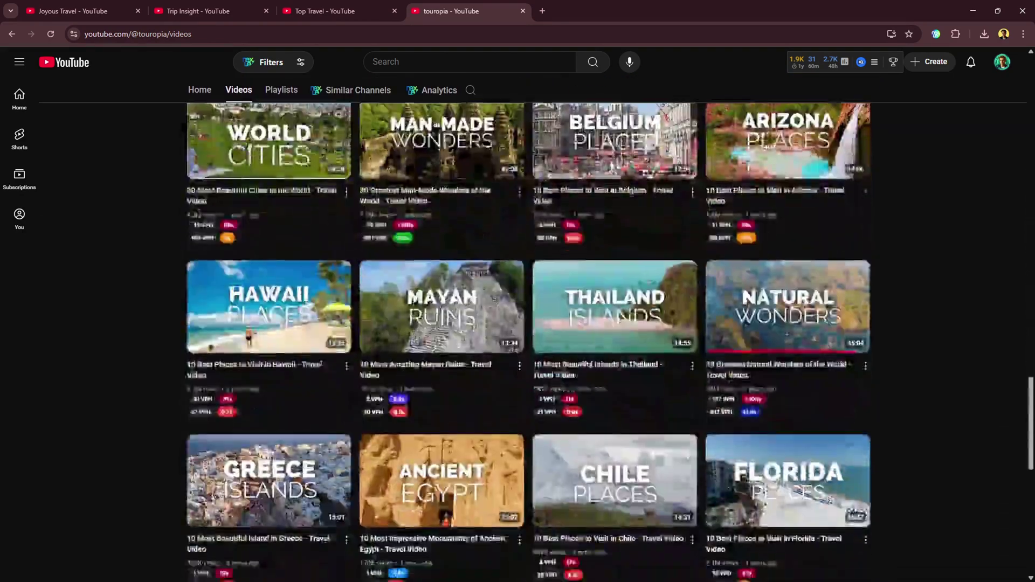
scroll(534, 324, down, 11)
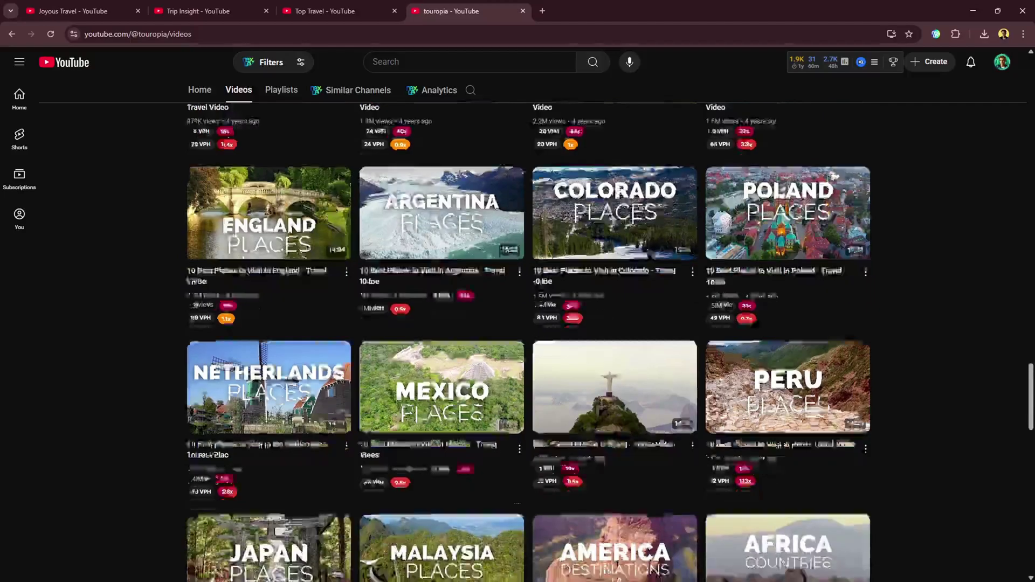
scroll(534, 324, down, 20)
scroll(534, 323, down, 20)
scroll(534, 324, down, 13)
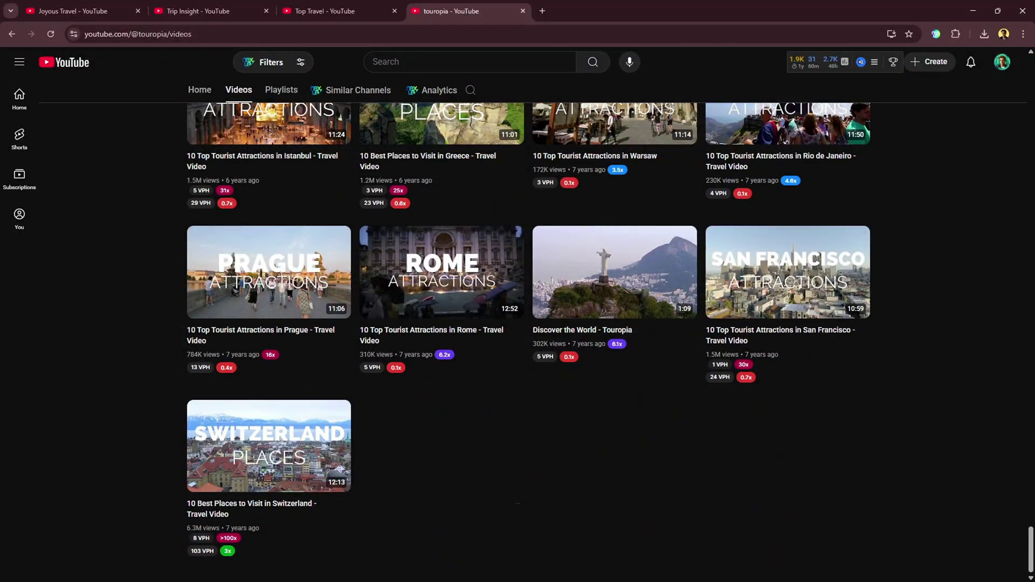
click(138, 34)
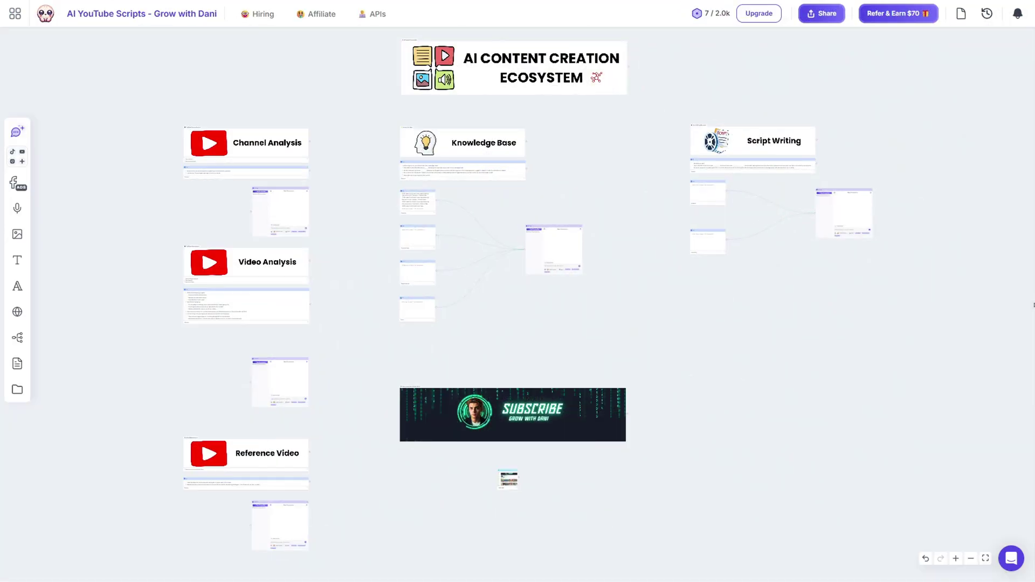
Step: Connect the touropia channel card to the AI chat in the Channel Analysis section of the board
scroll(171, 148, up, 10)
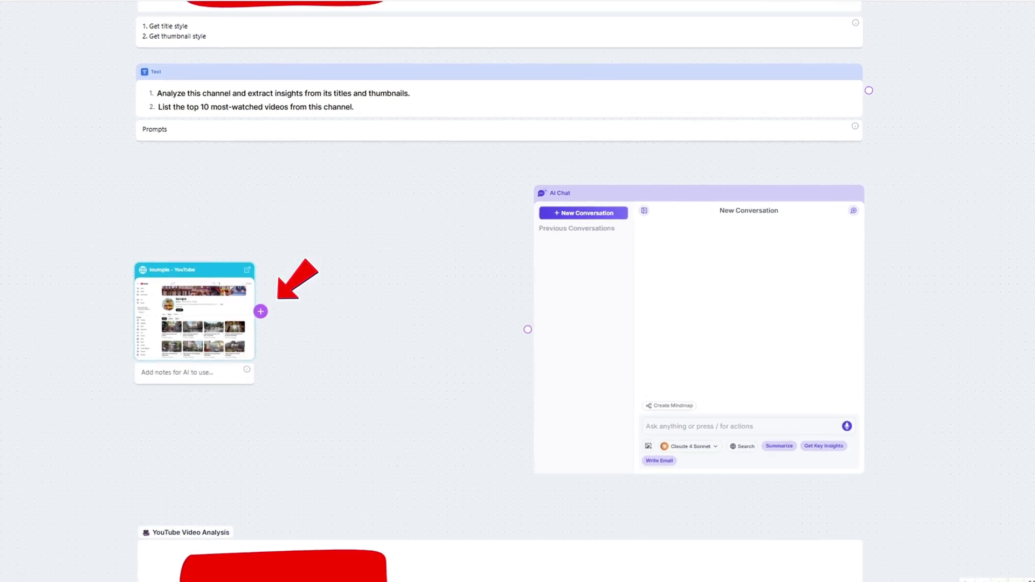
drag(261, 312, 330, 313)
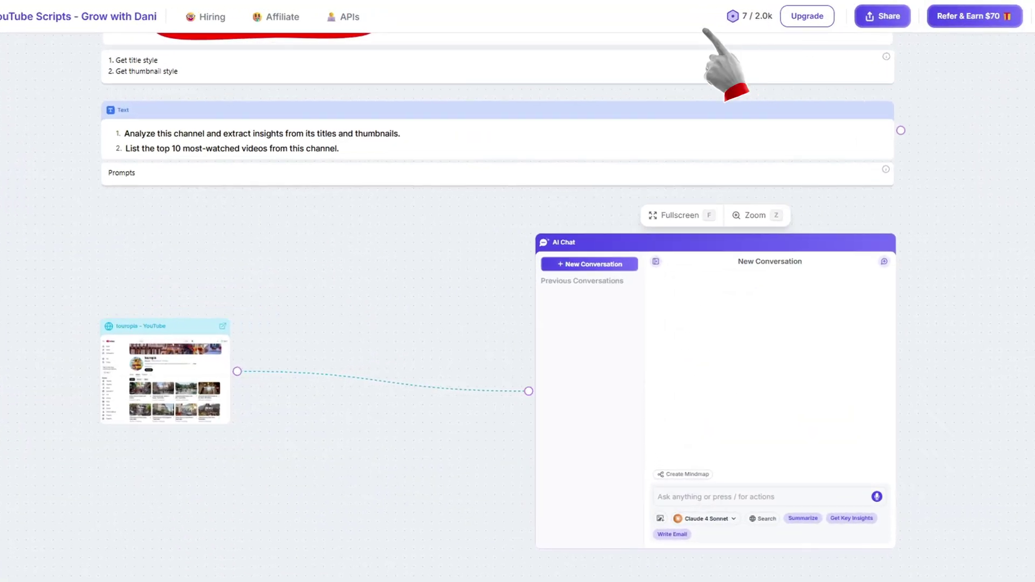
Step: Ask the connected chat to "Analyze this channel and extract insights from its titles and thumbnails" and read the answer in full screen
click(767, 497)
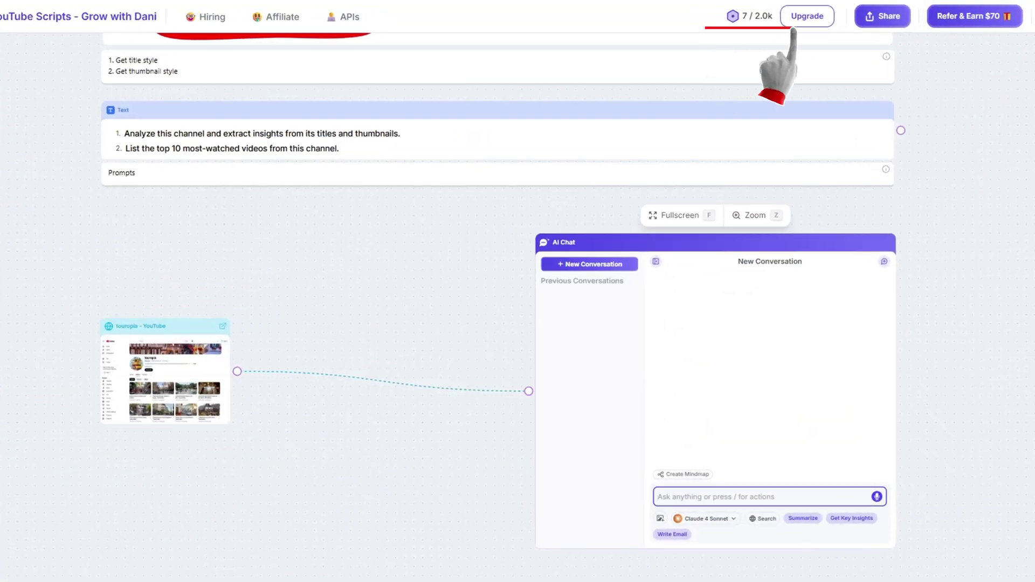
text(Analyze)
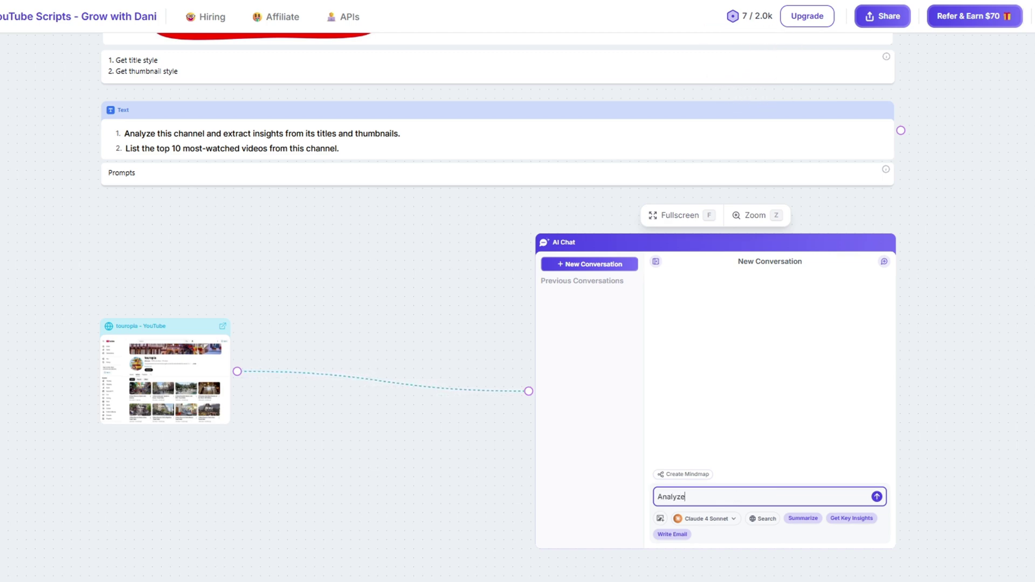
text( this channel and ext)
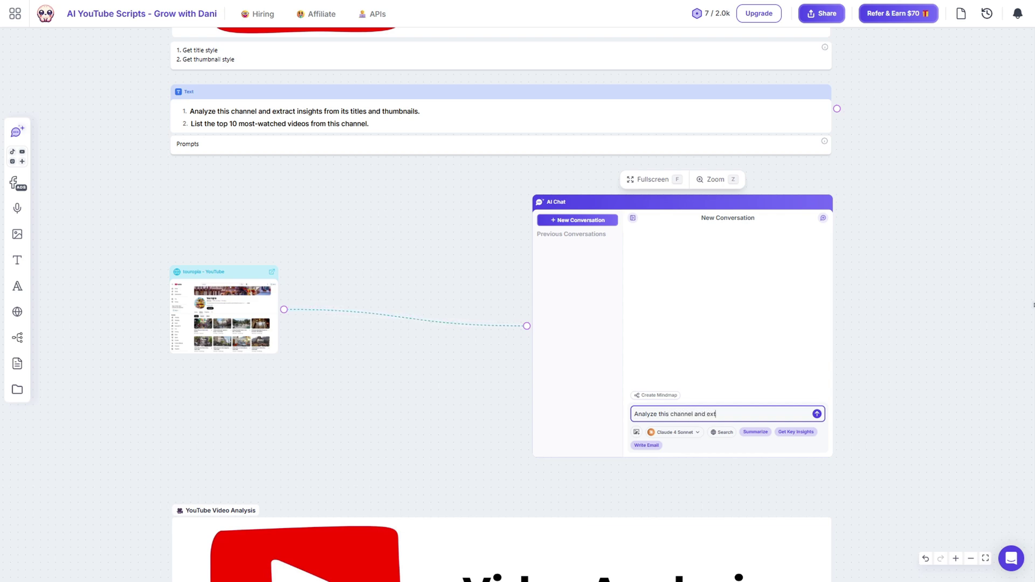
text(insights from its t)
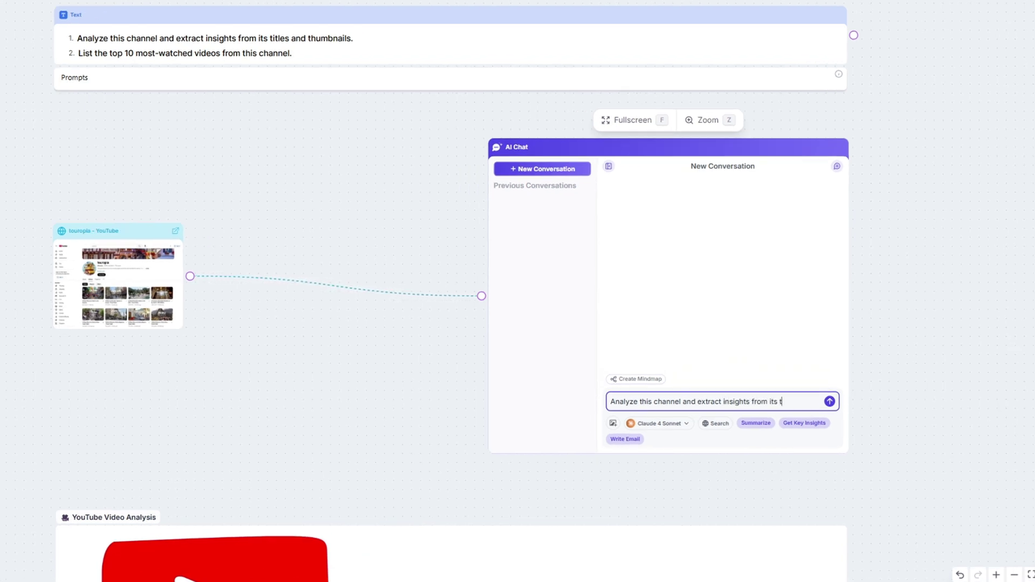
text(humbnails)
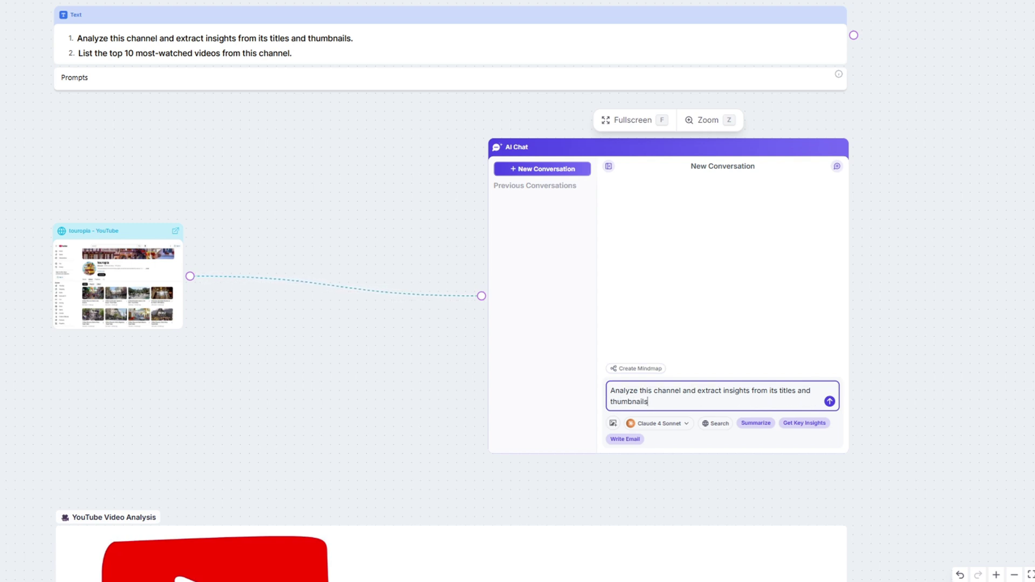
key(Return)
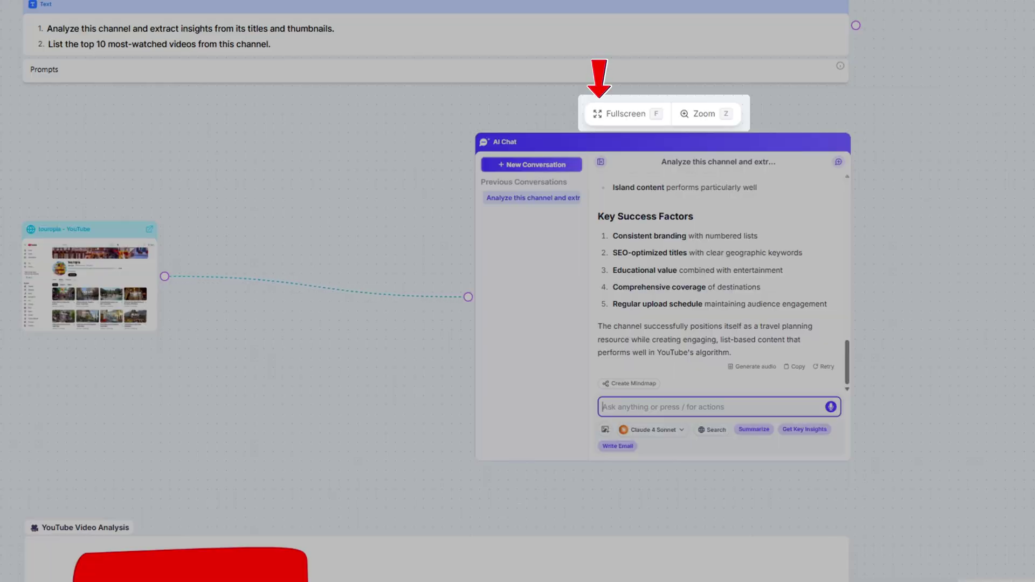
key(f)
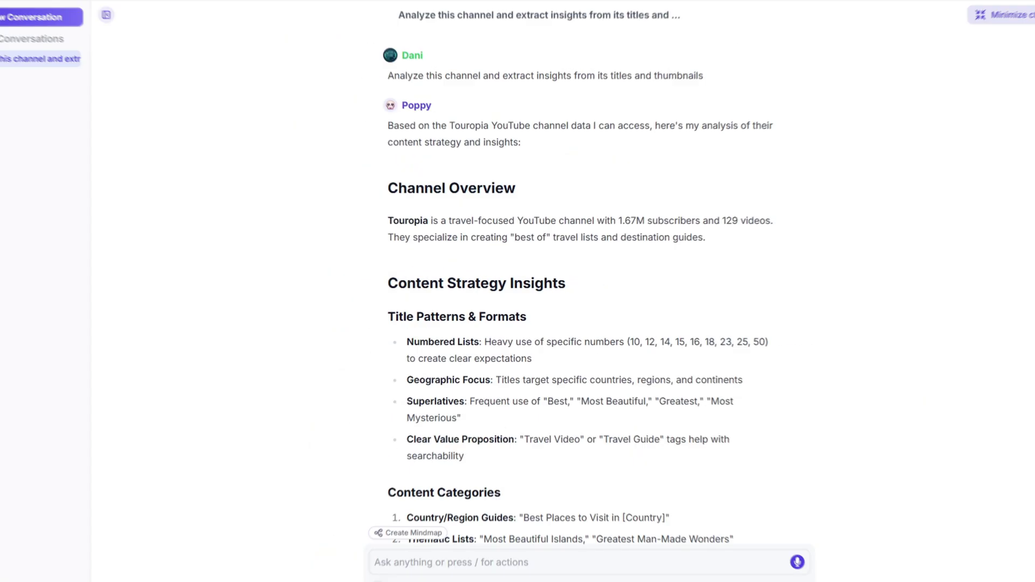
scroll(572, 291, down, 2)
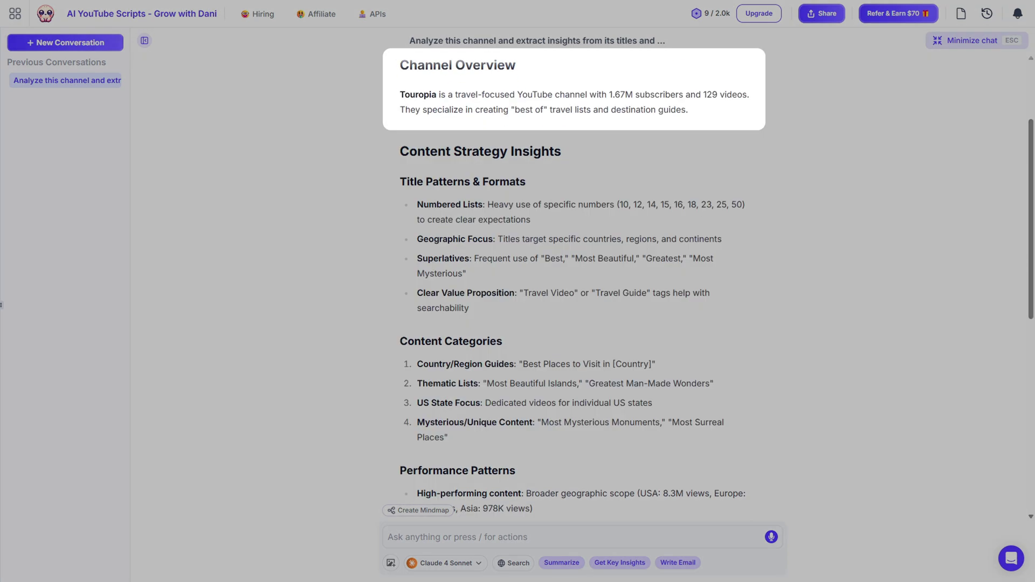
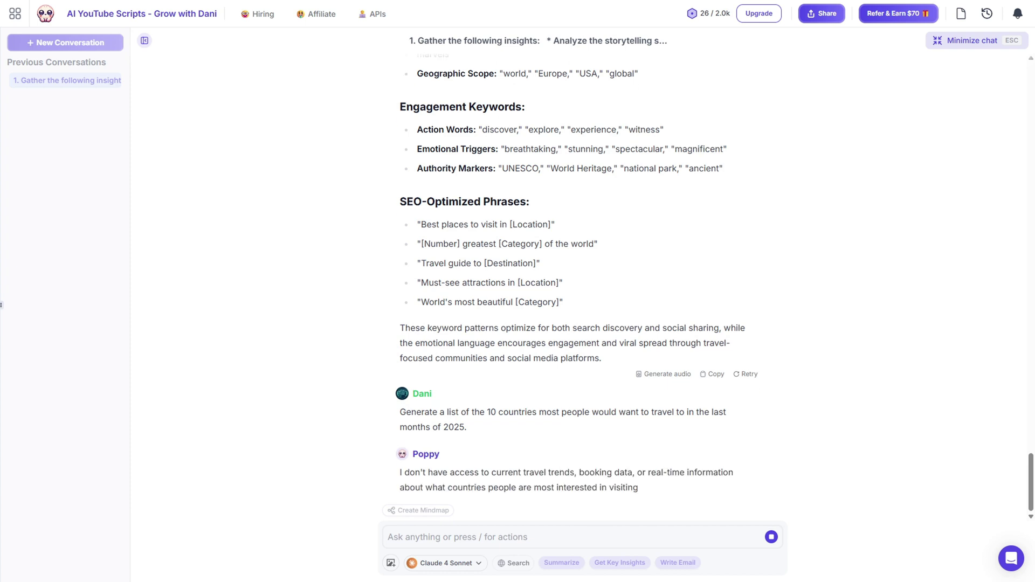
Step: Reply "Go ahead" to the chat's offer to search late-2025 travel trends and read through the conversation
text(G)
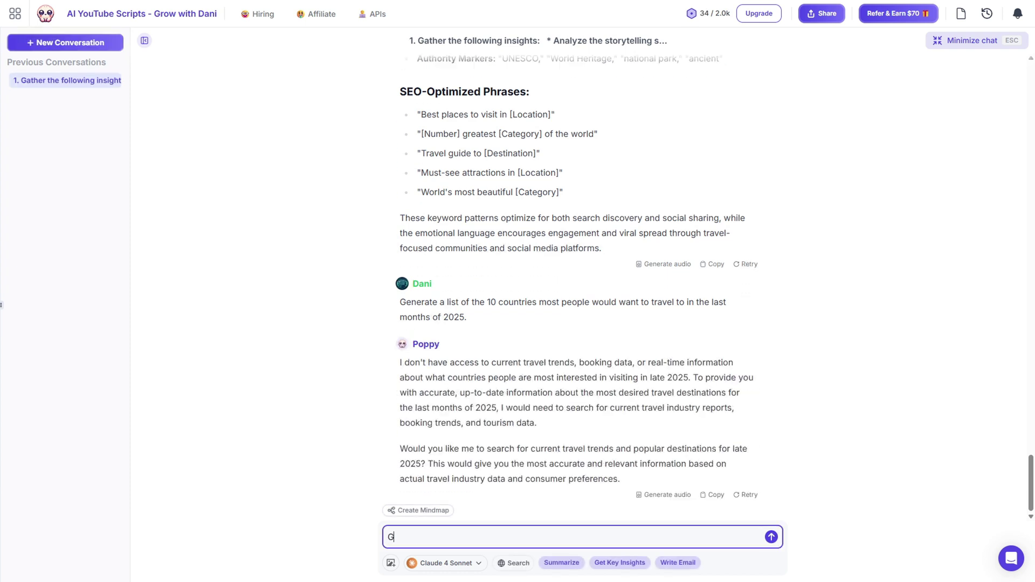
text(o ahead)
key(Return)
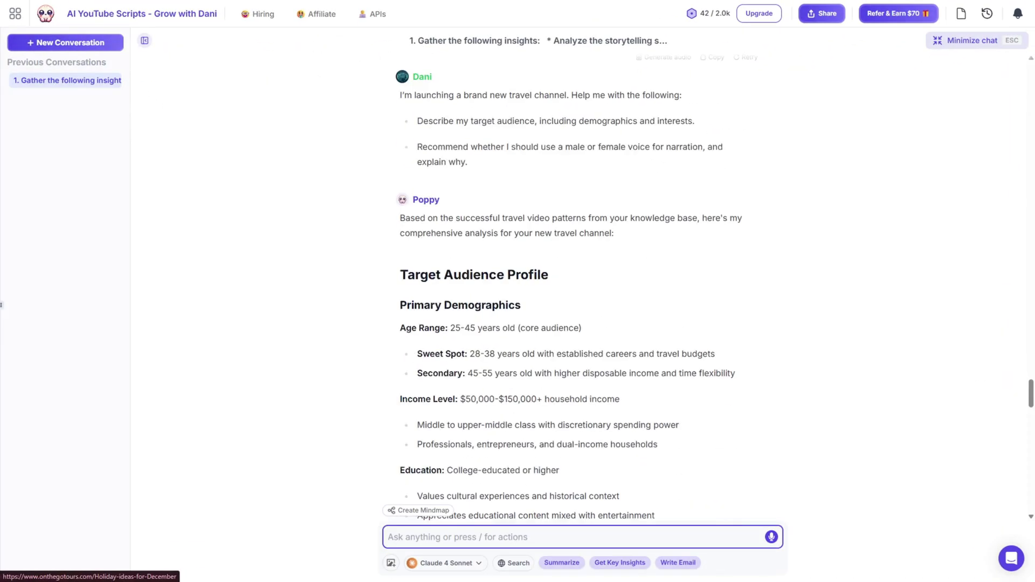
scroll(578, 302, down, 2)
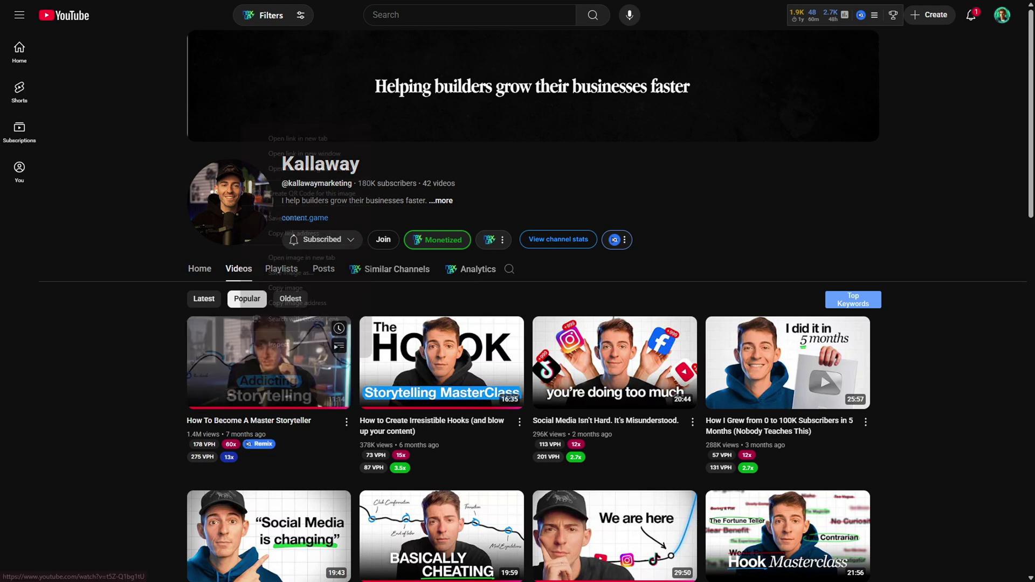
Step: Copy the link of the YouTube video "How To Become A Master Storyteller" and paste it into the board's Reference Video section
right_click(241, 357)
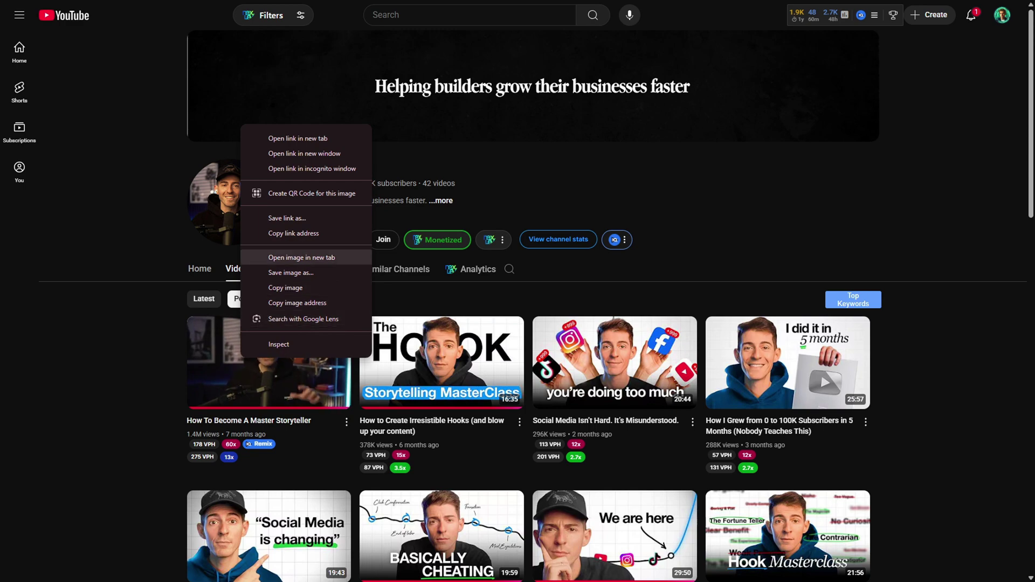
click(292, 233)
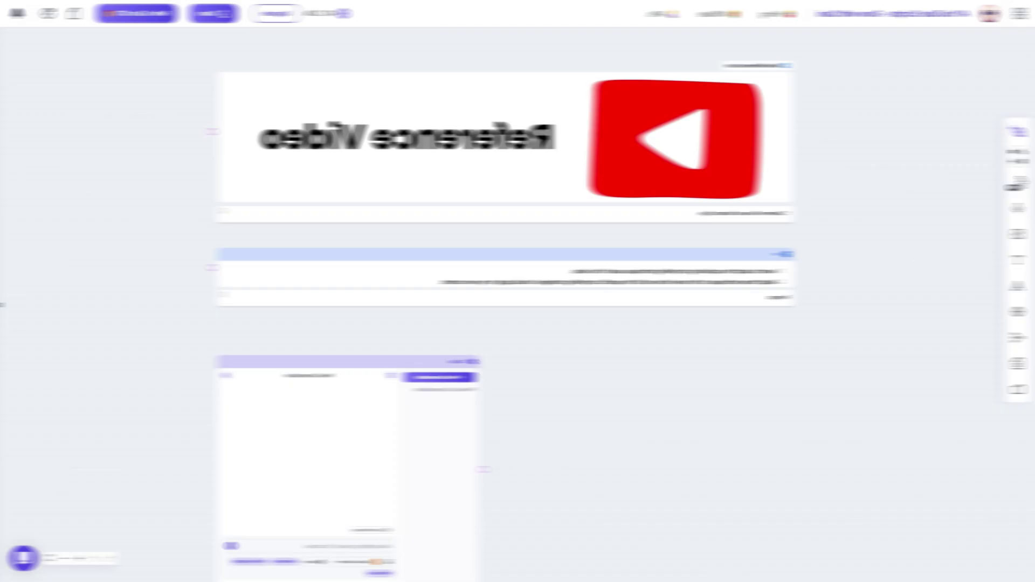
key(ctrl+v)
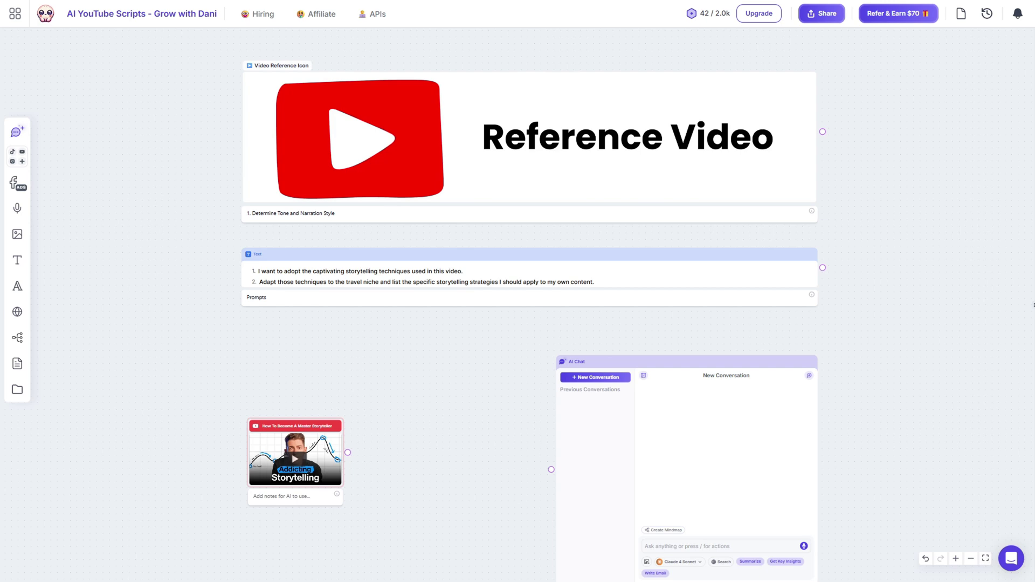
Step: Connect the storyteller video card to its AI chat and send the prompt about adopting the video's captivating storytelling techniques
drag(552, 469, 551, 469)
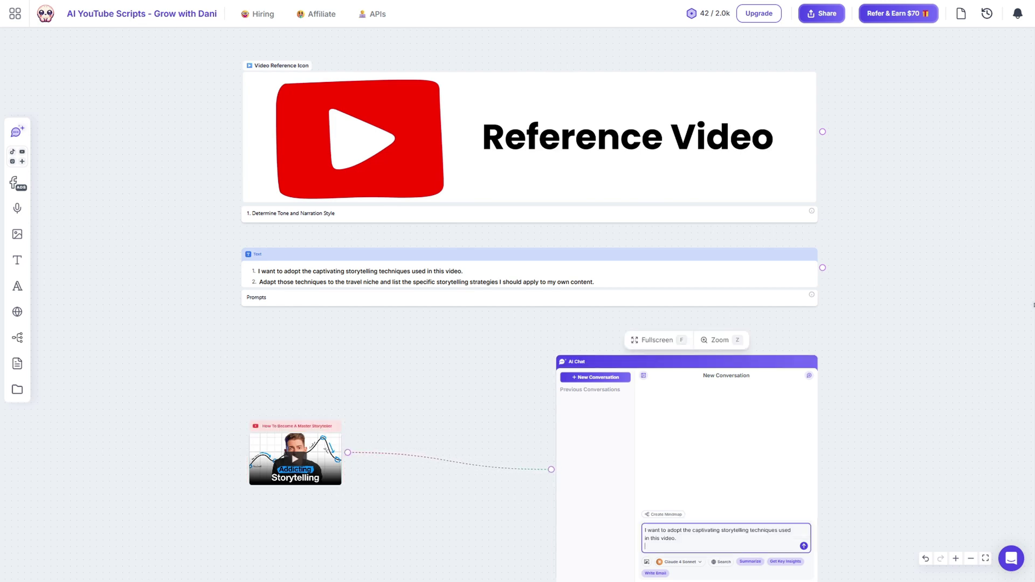
key(Return)
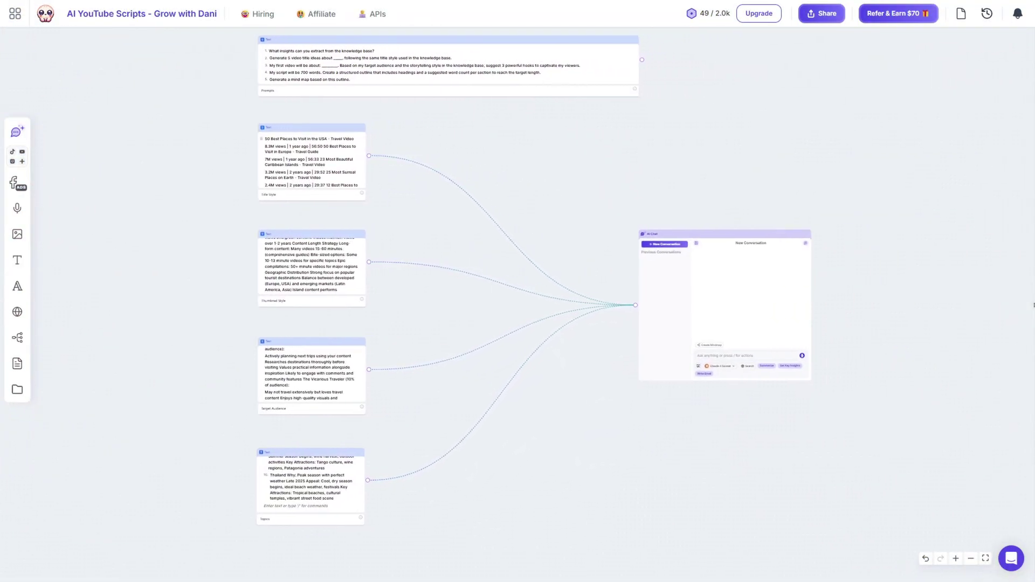
Step: Create a group and size it around the title style, thumbnail style, target audience and topics text blocks in the Knowledge Base
drag(517, 284, 647, 398)
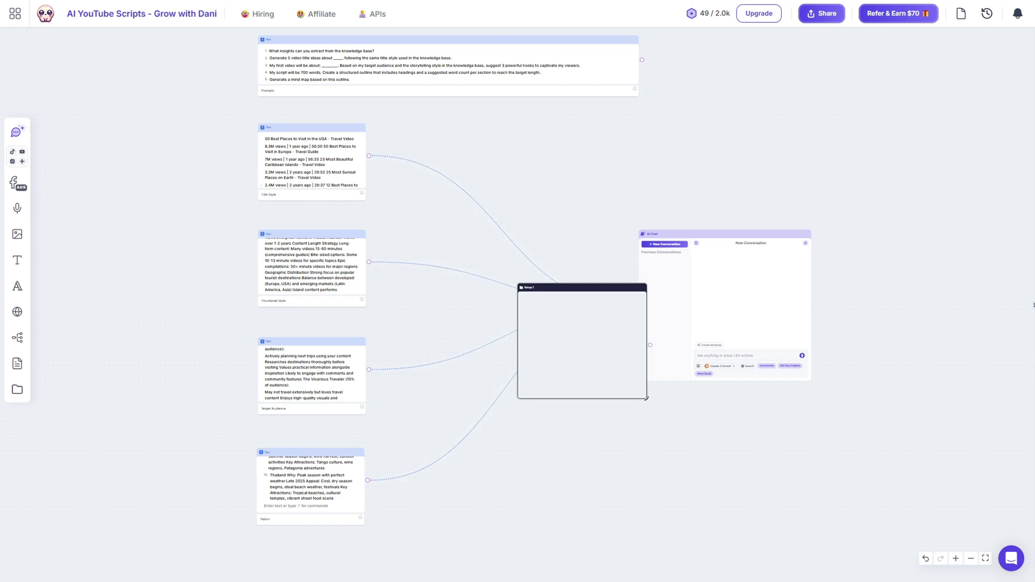
drag(582, 287, 303, 112)
drag(370, 224, 422, 549)
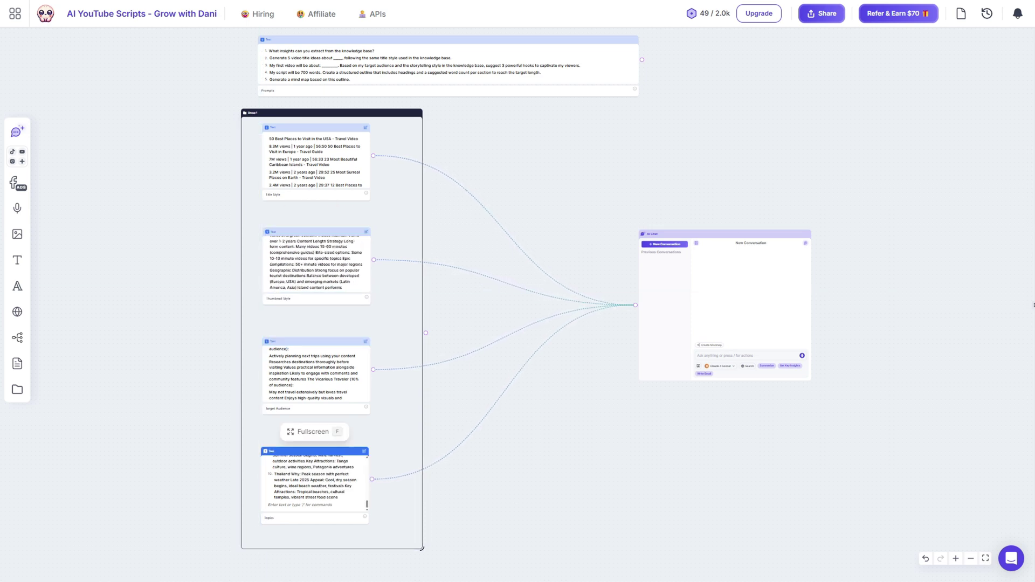
mouse_move(423, 549)
mouse_down()
mouse_move(492, 573)
mouse_move(511, 555)
mouse_move(439, 547)
mouse_up()
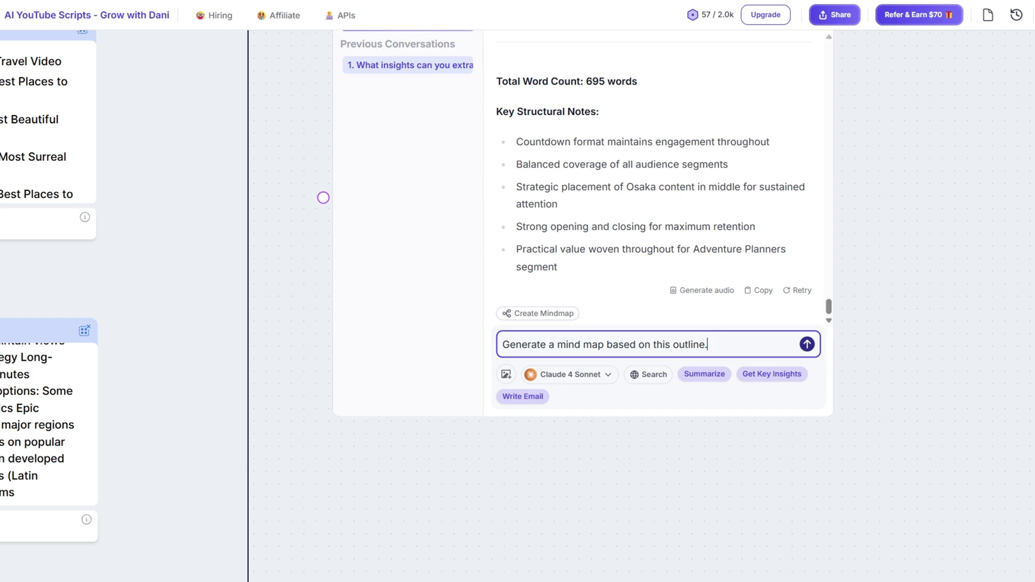
Step: Send "Generate a mind map based on this outline." in the knowledge base chat and select the resulting mind map card
key(Return)
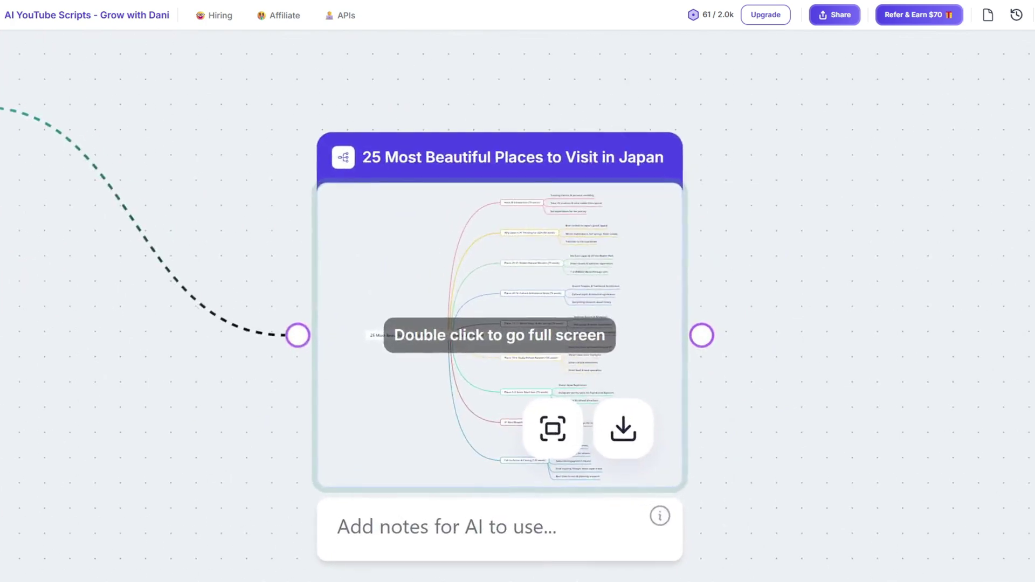
click(580, 423)
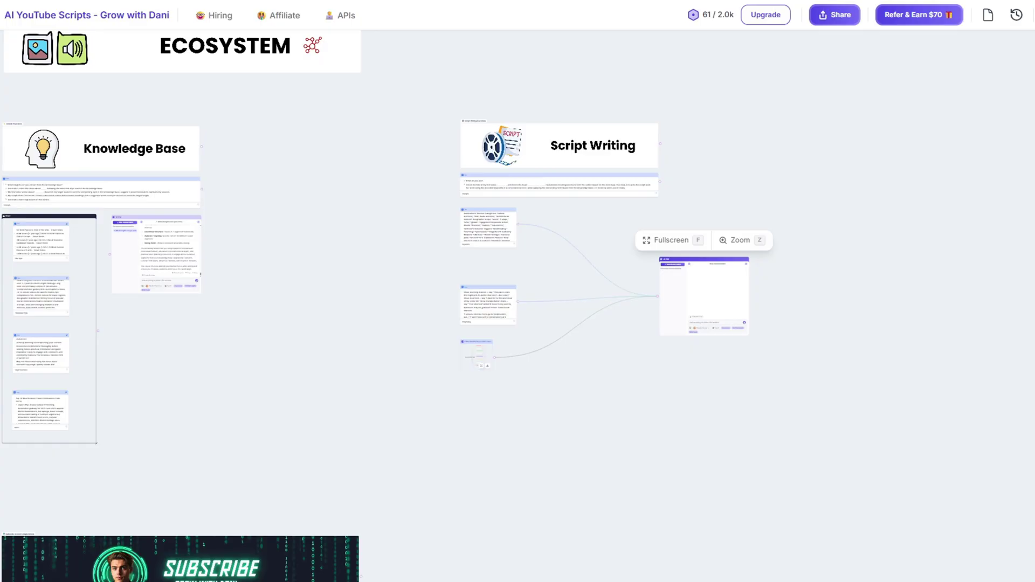
scroll(551, 183, up, 10)
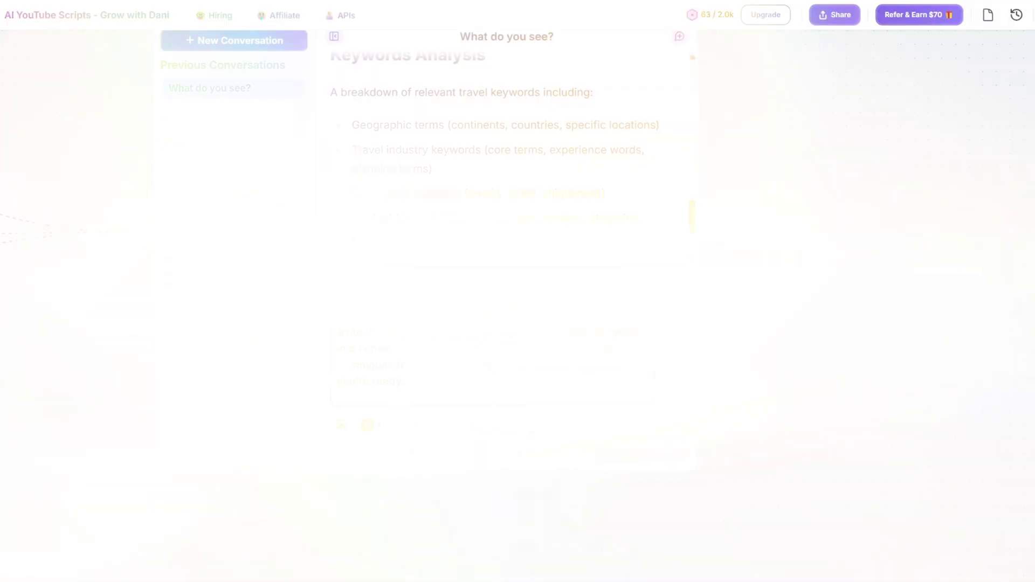
Step: Send the chat the script-writing prompt for "25 Most Beautiful Places to Visit in Japan - Travel Video", followed by the outline sections with word counts
key(ctrl+v)
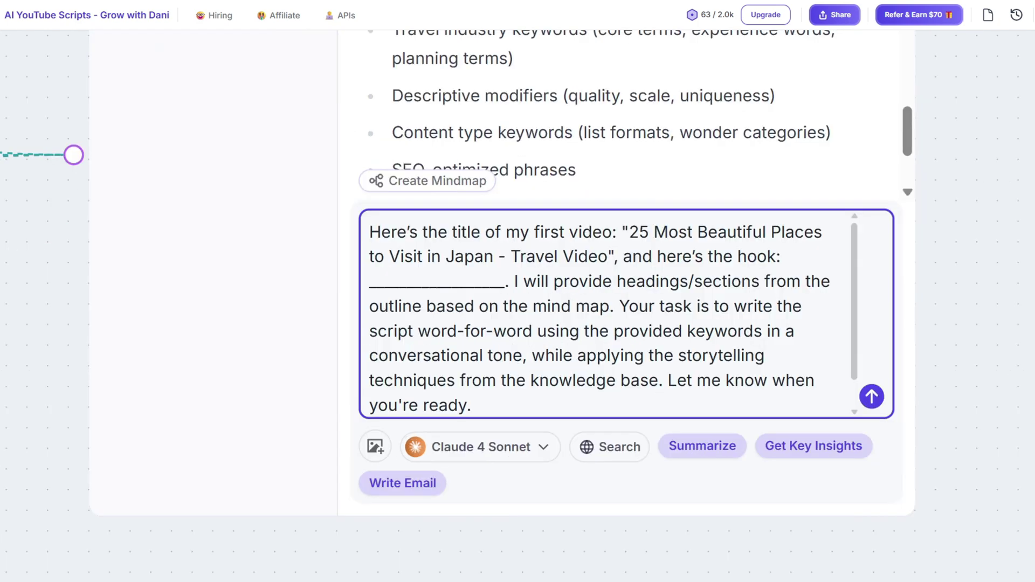
key(ctrl+v)
key(Return)
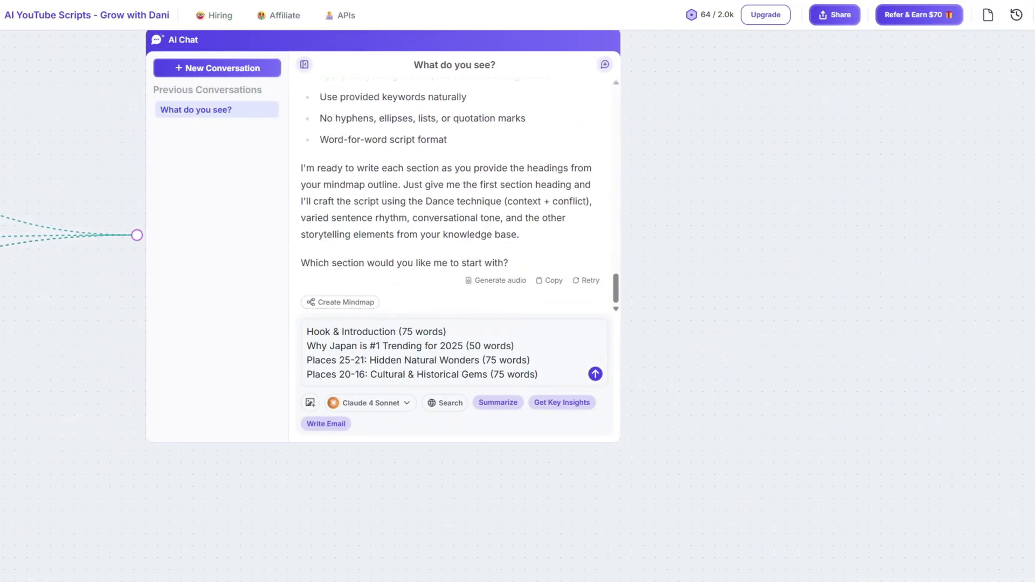
key(Return)
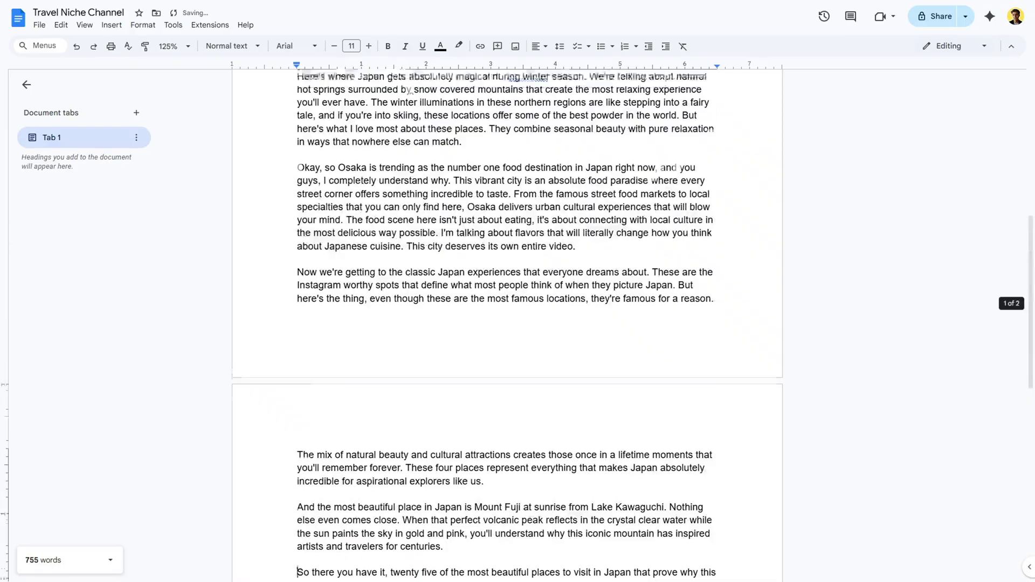
Step: Switch to invideo and open the "Use my script" workflow from the top picks
scroll(507, 324, up, 8)
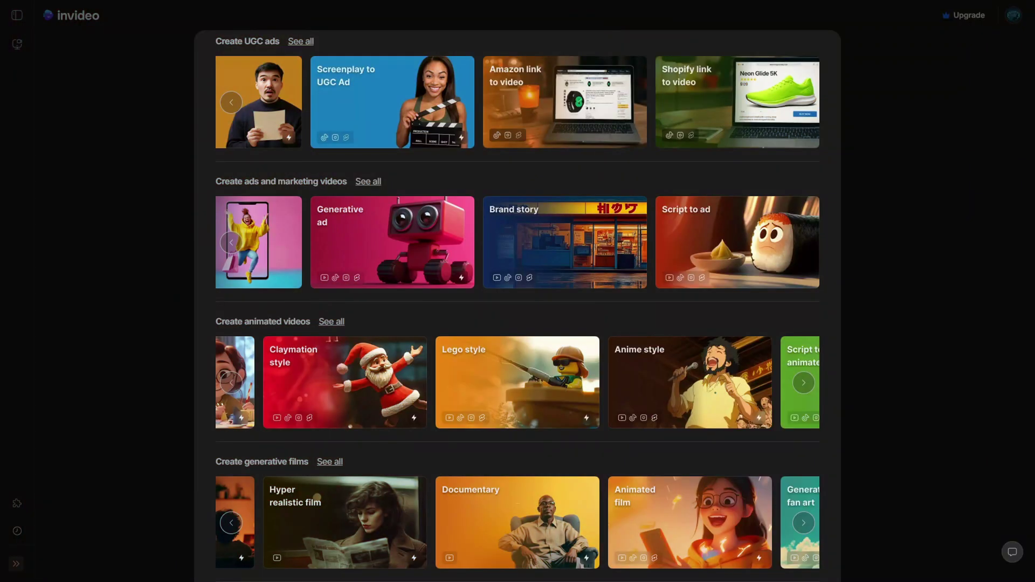
scroll(703, 522, up, 2)
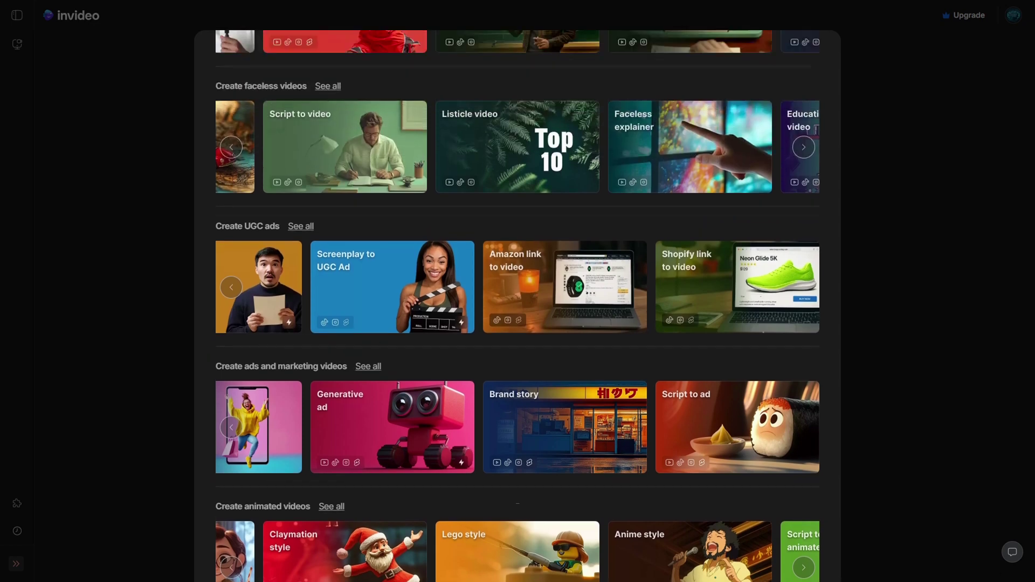
scroll(517, 324, up, 3)
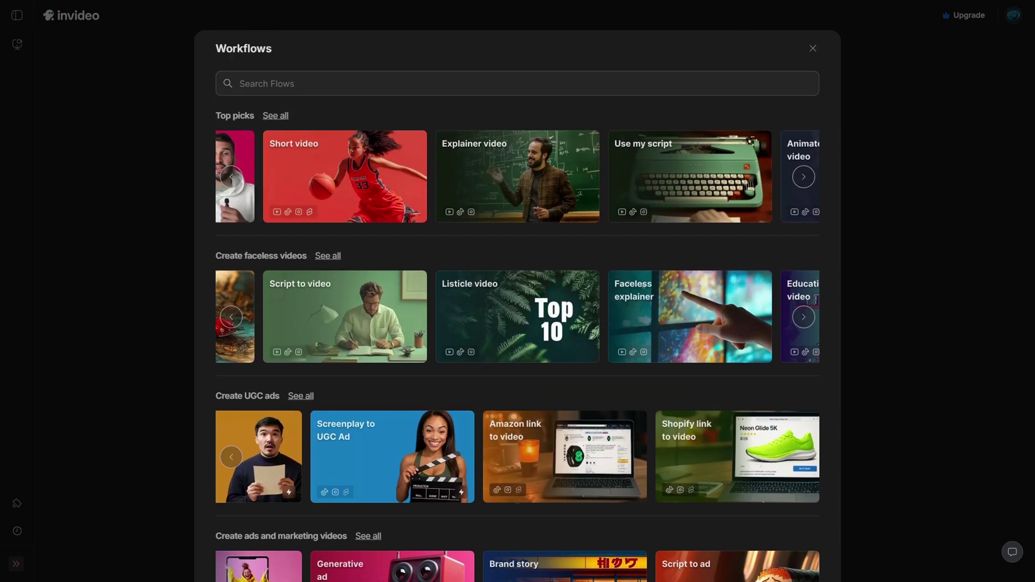
click(748, 184)
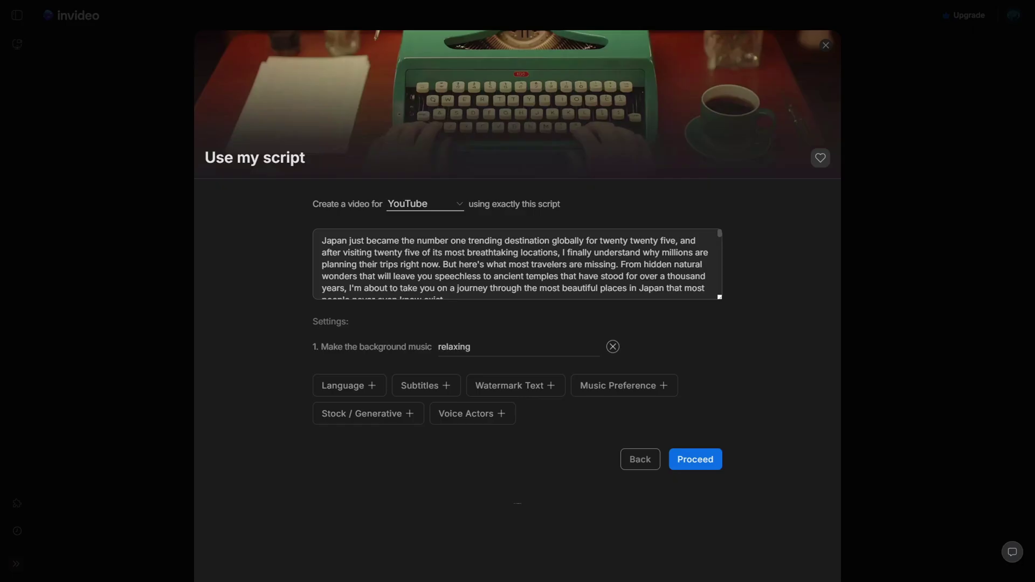
Step: Set the video's language to English and its music preference to "Use Youtube Audio Library only"
click(350, 385)
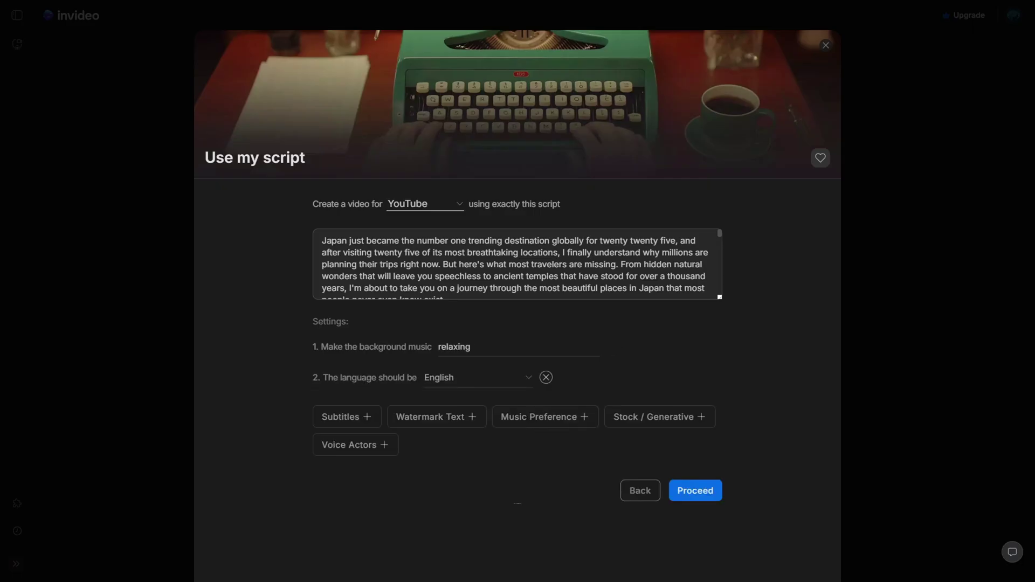
click(478, 377)
click(448, 155)
click(572, 417)
click(391, 409)
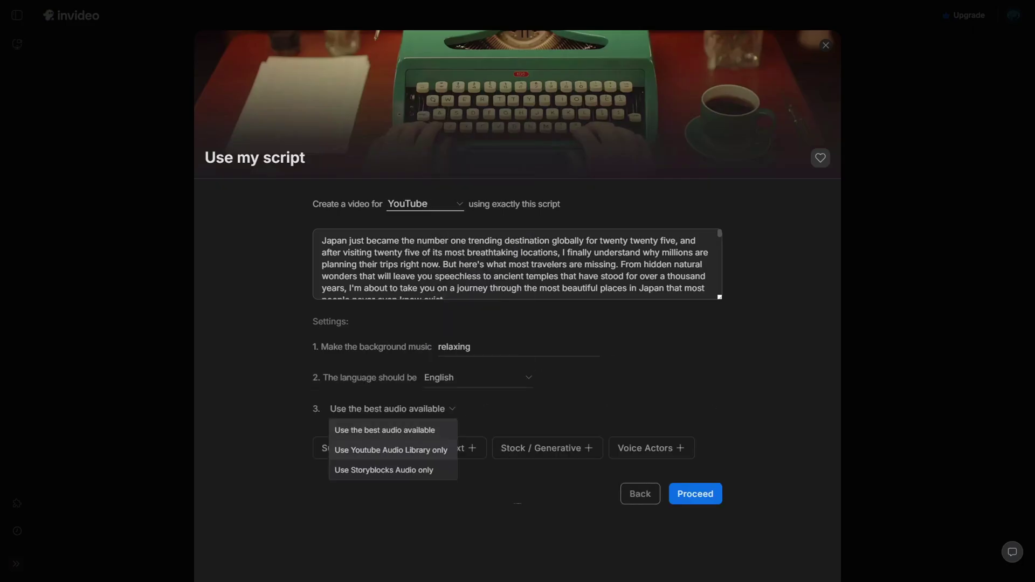
click(384, 449)
Step: Add the stock/generative setting and restrict the video's visuals to "only stock media"
click(548, 448)
click(398, 440)
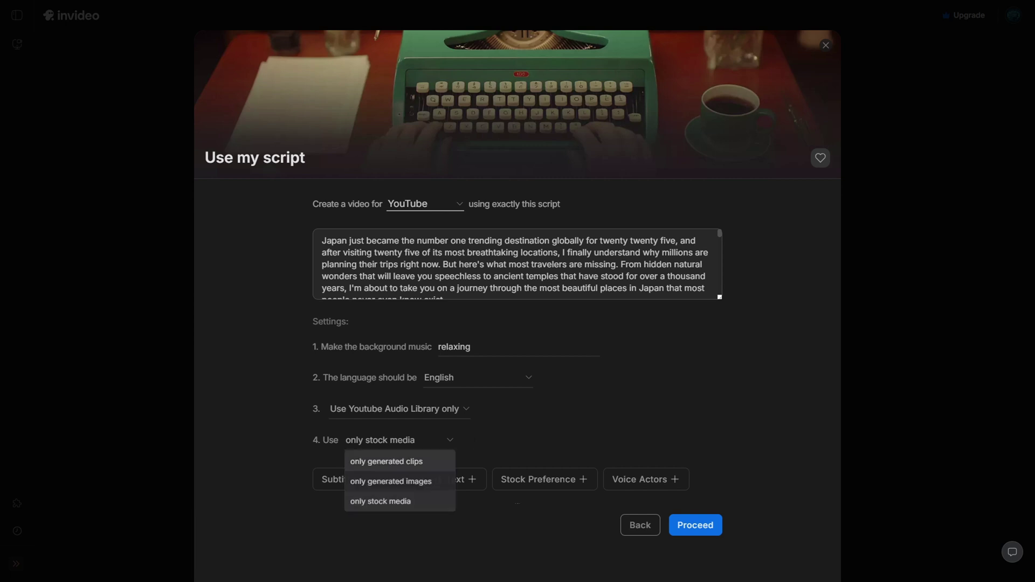
click(380, 501)
Step: Set the Narrator to a female "clear American voice" and proceed with the video
click(647, 480)
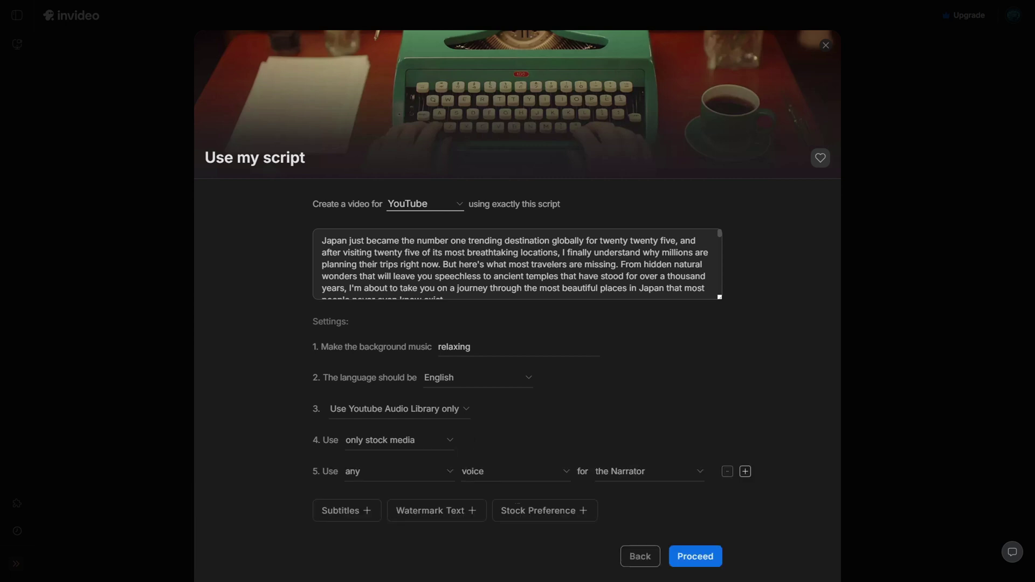
click(399, 472)
click(359, 531)
click(512, 471)
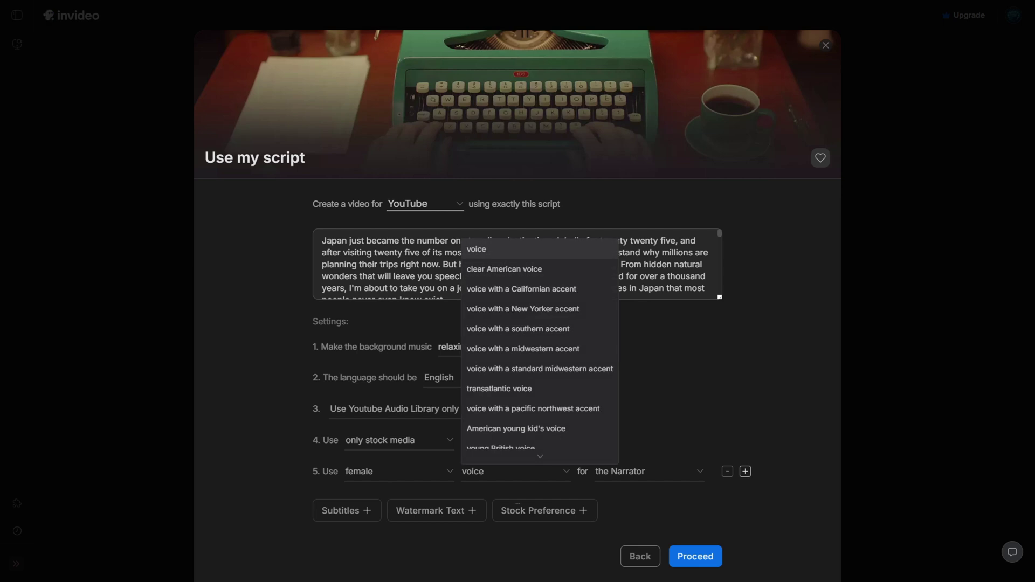
click(504, 269)
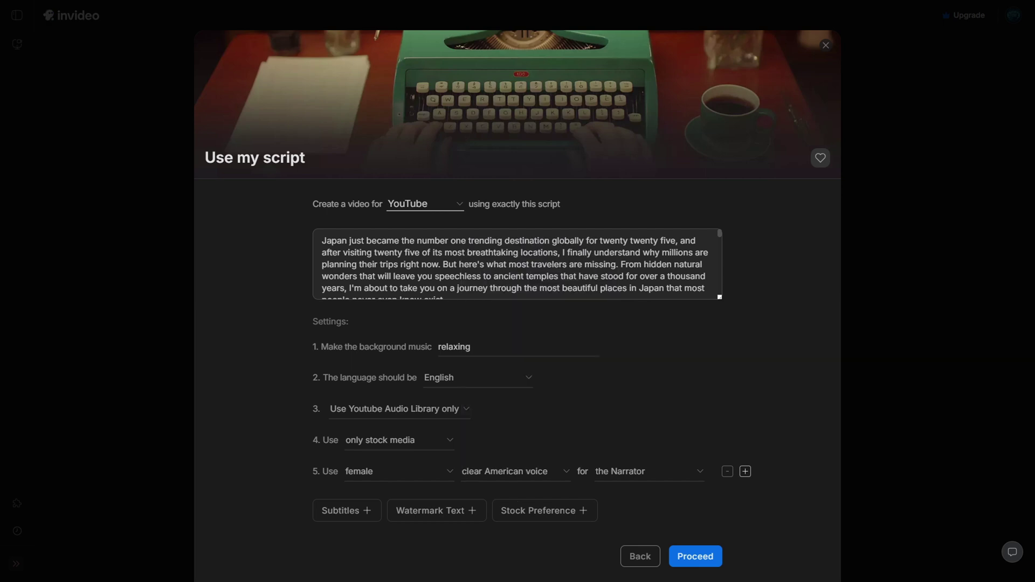
click(695, 557)
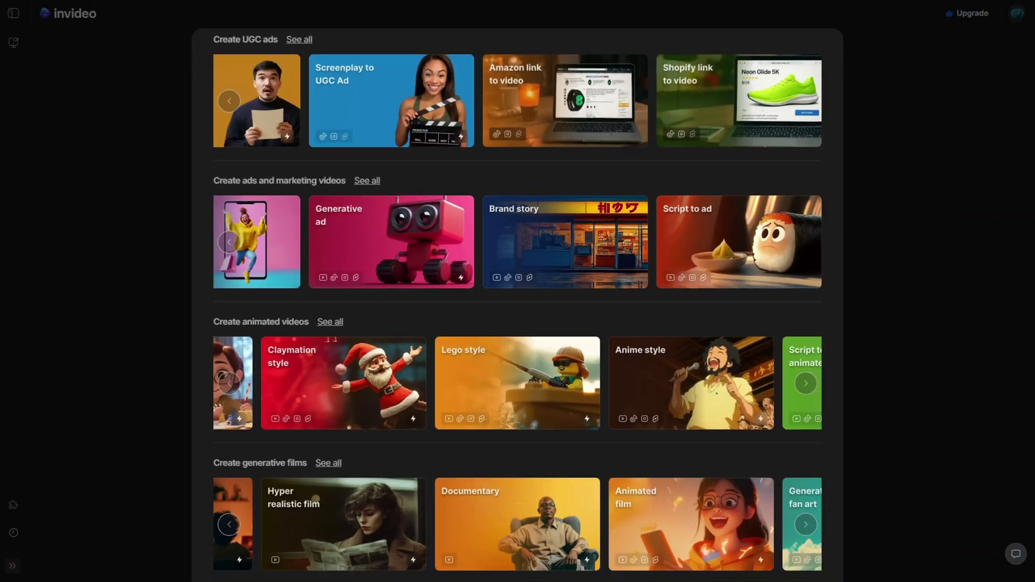
scroll(518, 323, up, 5)
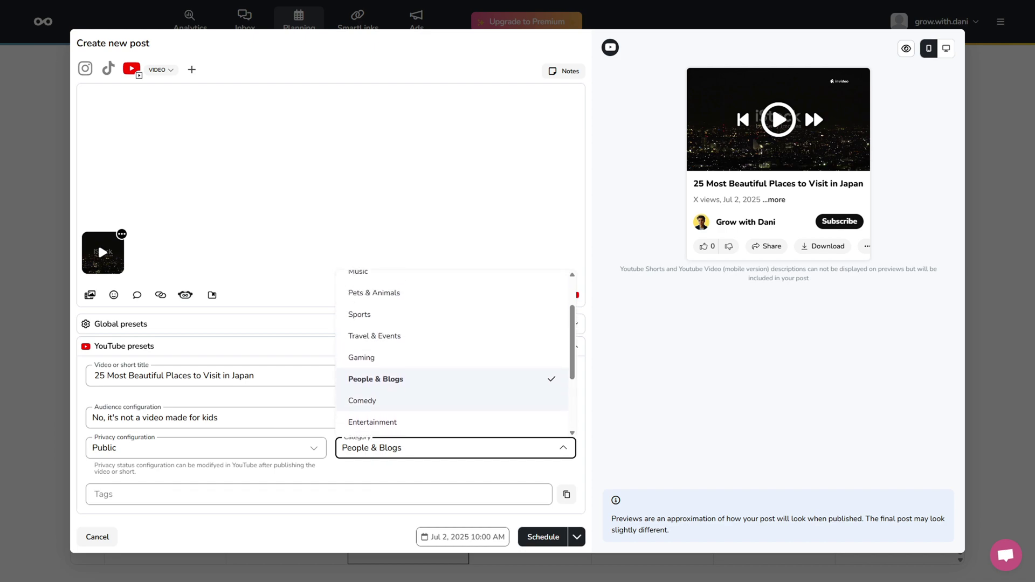
Step: Switch to Metricool and look through the YouTube category options for the "25 Most Beautiful Places to Visit in Japan" post
key(Up)
key(Up)
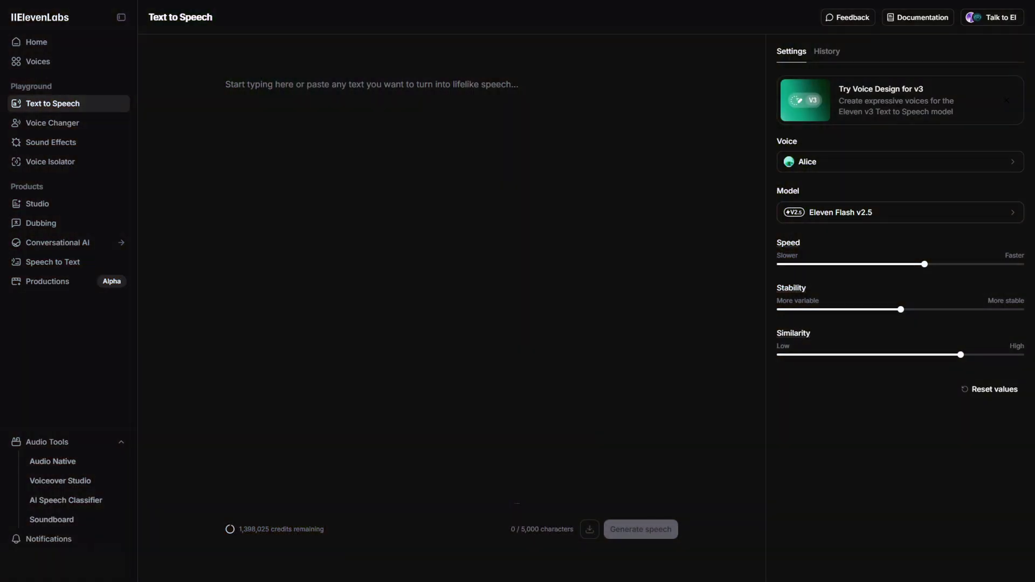
Step: Switch to ElevenLabs Text to Speech and enter the Japan script, starting "Japan just became the number one trending destination globally", as the speech text
text(Japan just became the number one trending destination globally for twenty twenty five, and after visiting twenty five of its most breathtaking locations, I finally understand why millions are planning their trips right now. But here's what most travelers are missing. From hidden natural wonders that will leave you speechless to ancient temples that have stood for over a thousand years, I'm about to take you on a journey through the most beautiful places in Japan that most people never even know exist.  So why is everyone suddenly obsessed with Japan right now? Three reasons. First, the winter illuminations are absolutely incredible and happening right now. Second, the hot springs are perfect for escaping the cold. And third, fewer crowds mean you can actually experience the real Japan without fighting through tourist masses.  Let's start our countdown in northern Japan where the real magic happens. These hidden gems are completely off the beaten path, which means authentic experiences without the crowds. We're talking about UNESCO World Heritage sites that most travelers have never heard of. Picture pristine forests, crystal clear lakes, and mountain views that will make you question why you ever thought you needed to go anywhere else. Trust me, these five locations alone will change how you see Japan forever.  Now we're diving into the cultural heart of Japan with ancient temples and traditional architecture that will transport you back in time. Each of these locations tells a story that spans centuries, and here's the thing most people don't realize. These aren't just pretty buildings to take photos of. They're living pieces of history where you can actually feel the spiritual energy and cultural depth that makes Japan so special. The historical significance of these places is absolutely mind blowing.)
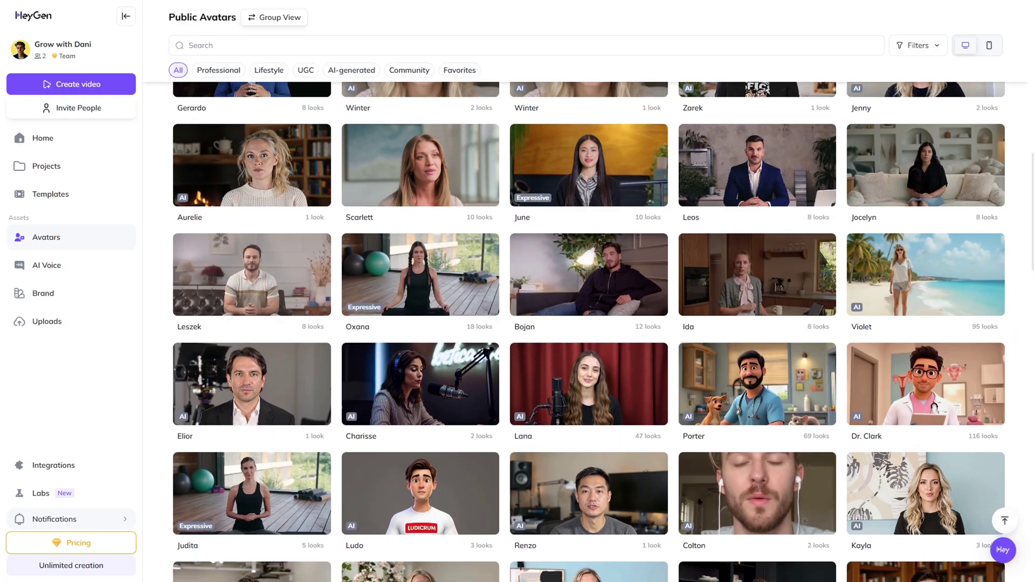
scroll(589, 332, down, 3)
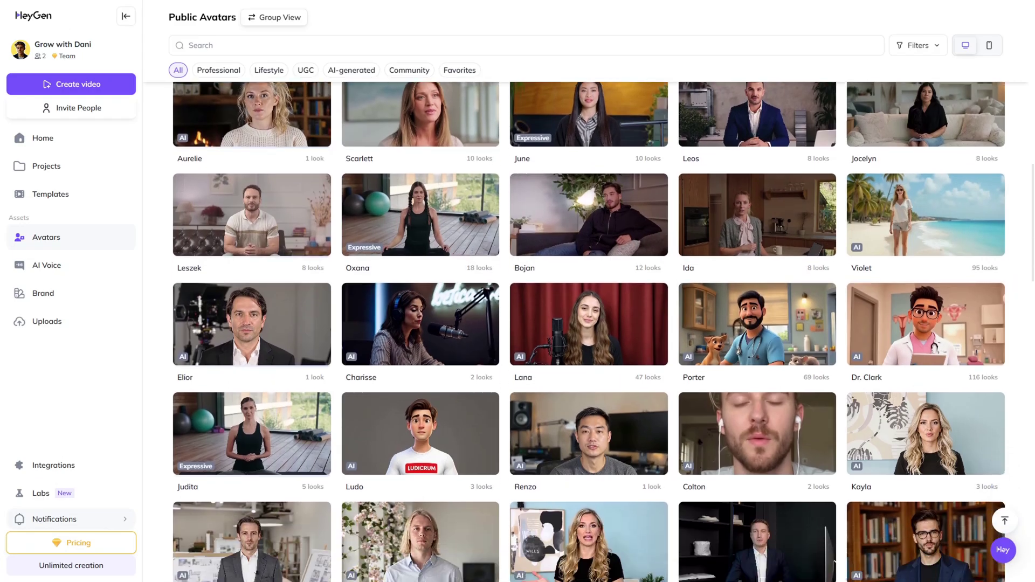
scroll(589, 331, down, 7)
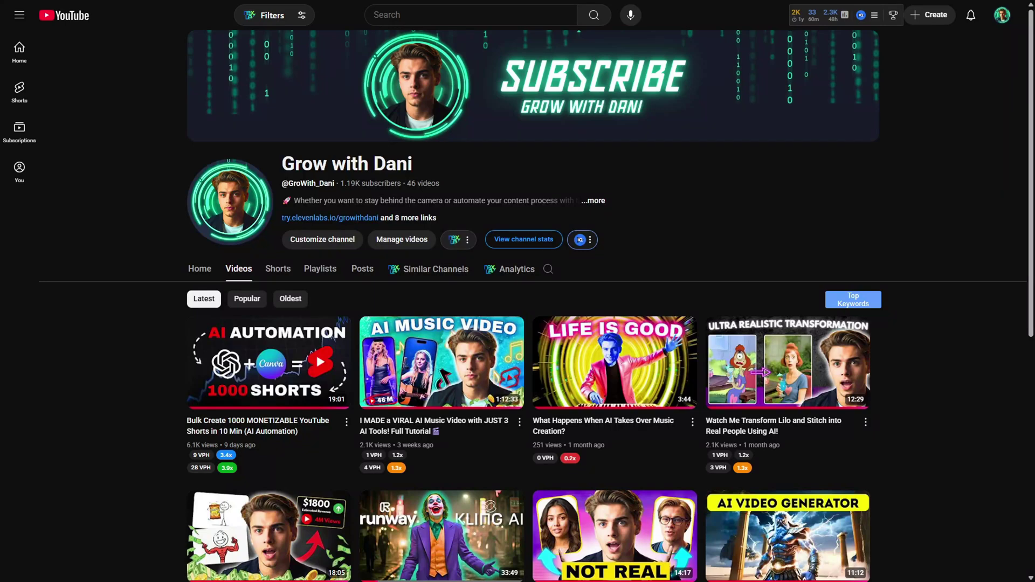
scroll(534, 302, down, 2)
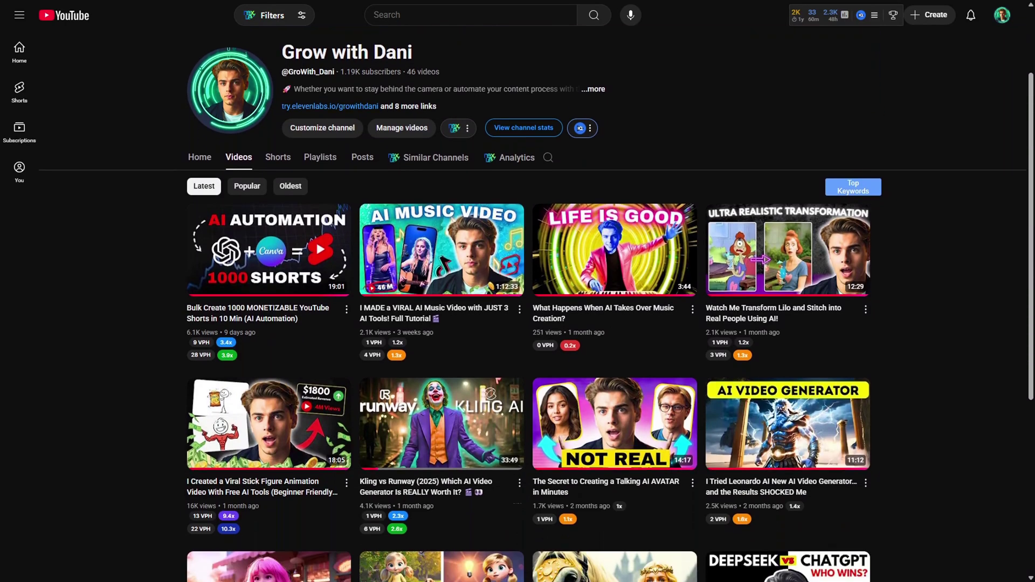
scroll(534, 302, down, 2)
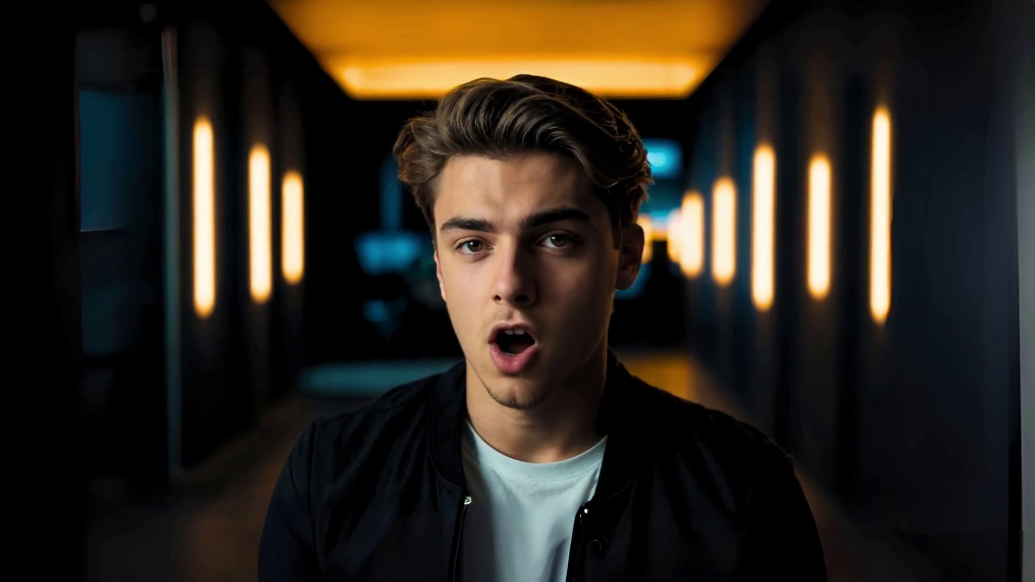